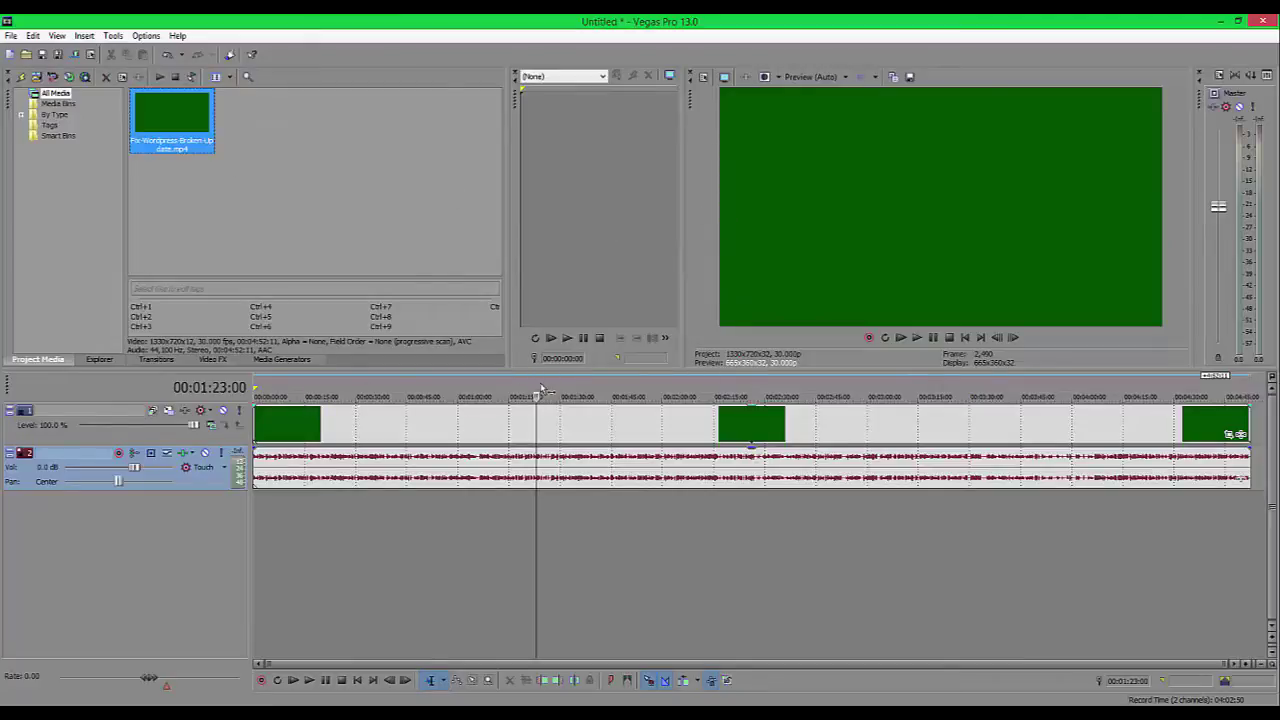
Play the green clip briefly from about 18 seconds, then pause it.
{"action": "left_click", "coordinate": [318, 422]}
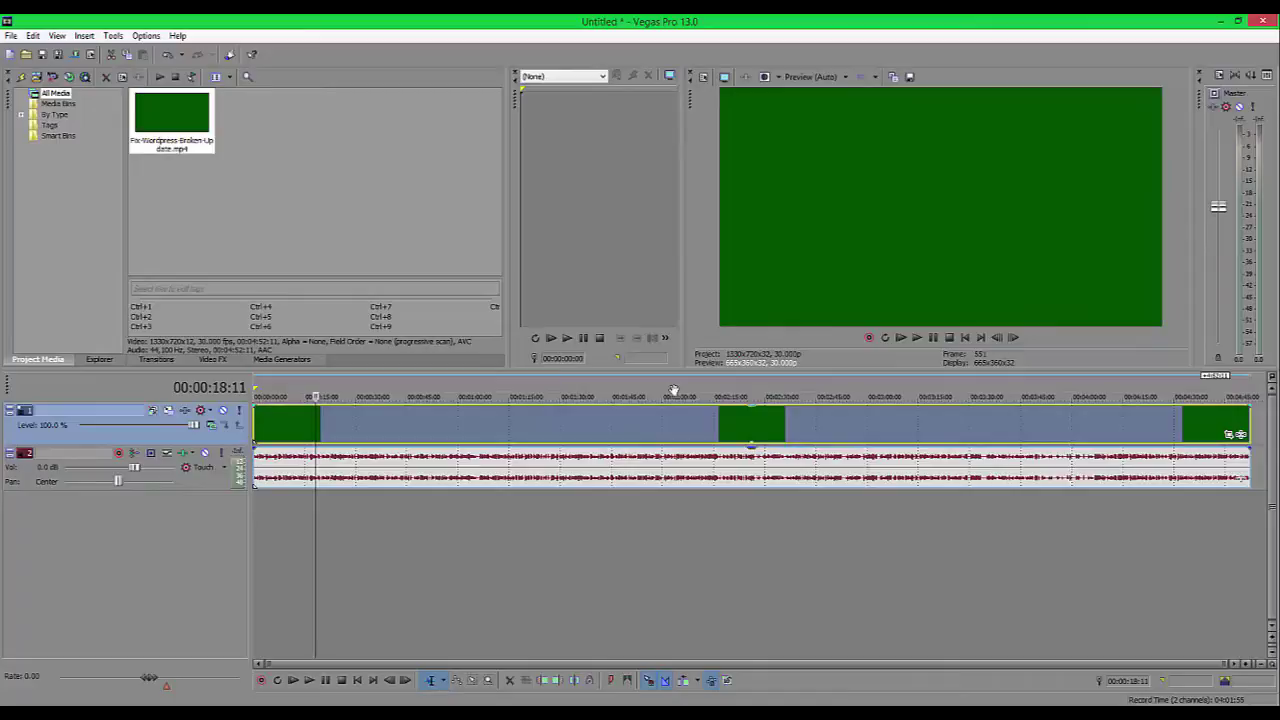
{"action": "left_click", "coordinate": [918, 338]}
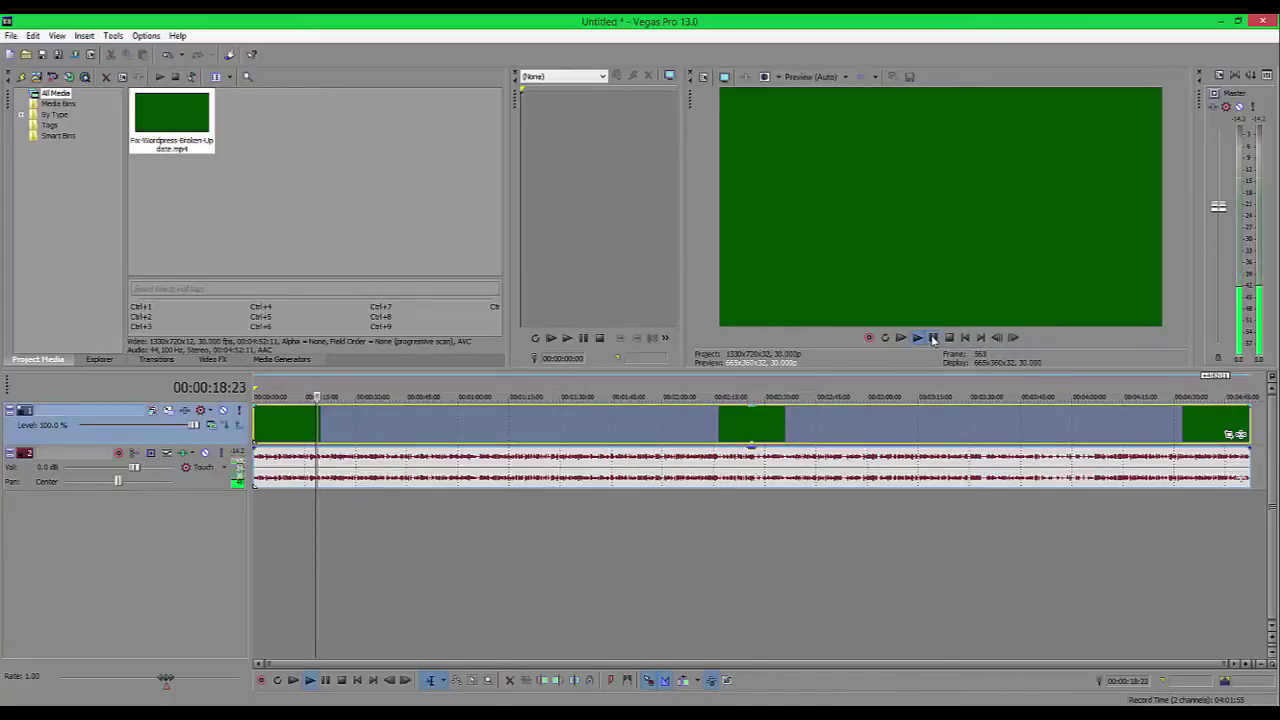
{"action": "left_click", "coordinate": [932, 338]}
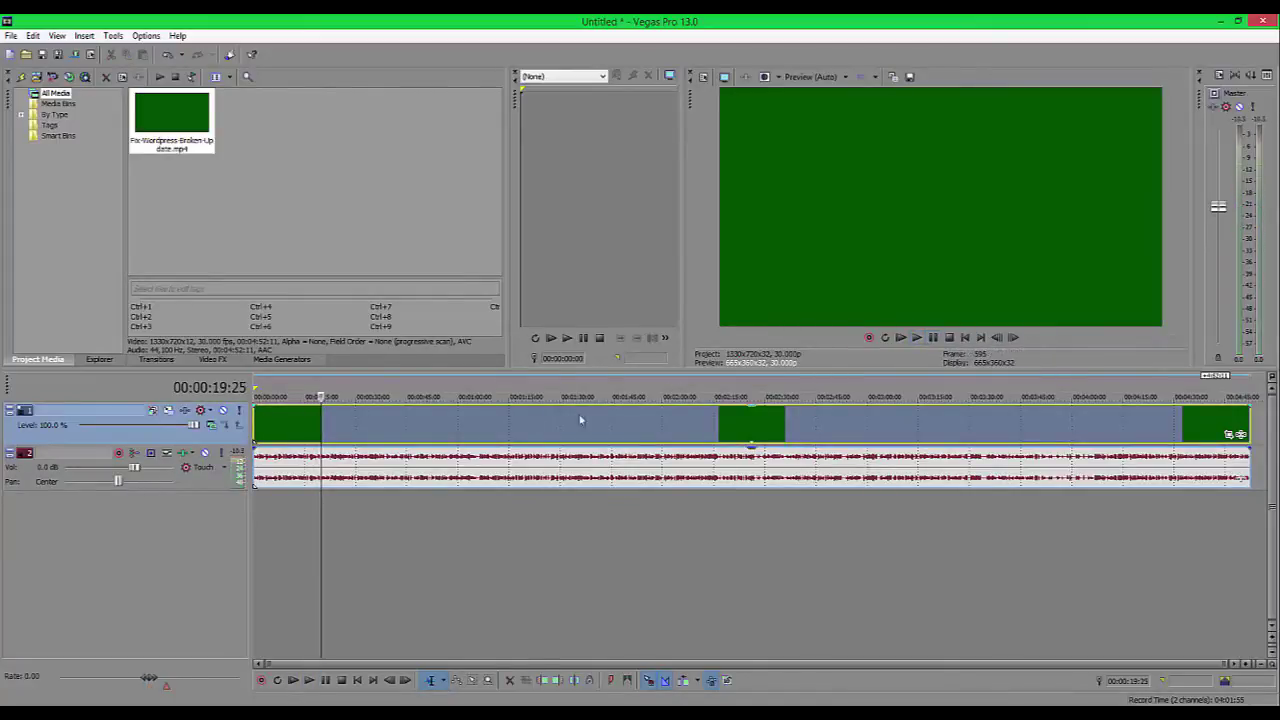
Remove the first video event from its group so it unlinks from the audio.
{"action": "right_click", "coordinate": [288, 426]}
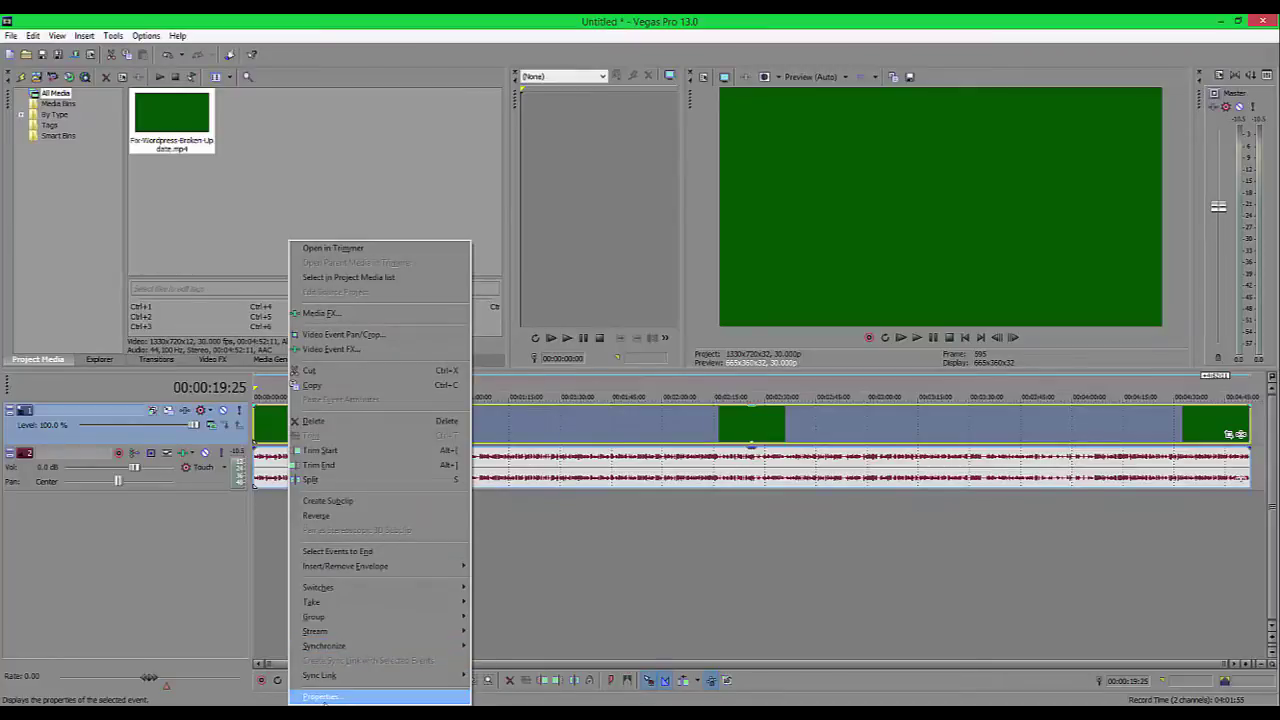
{"action": "left_click", "coordinate": [356, 694]}
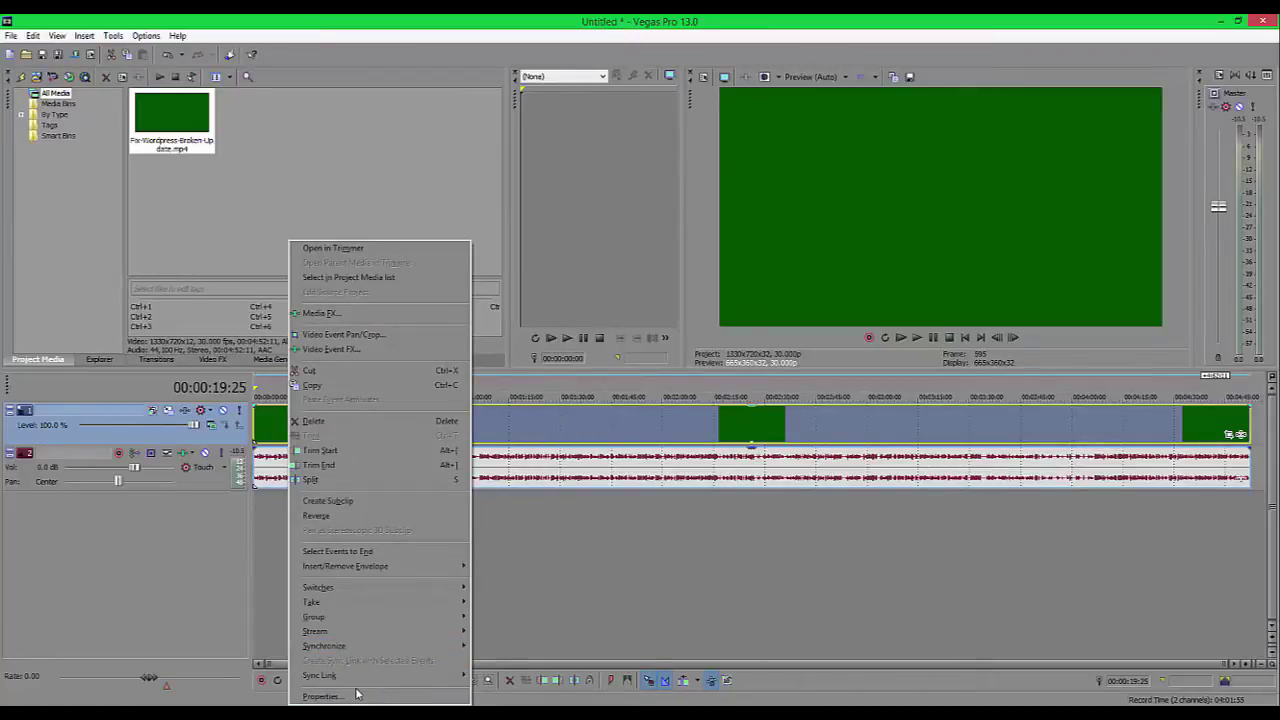
{"action": "right_click", "coordinate": [268, 470]}
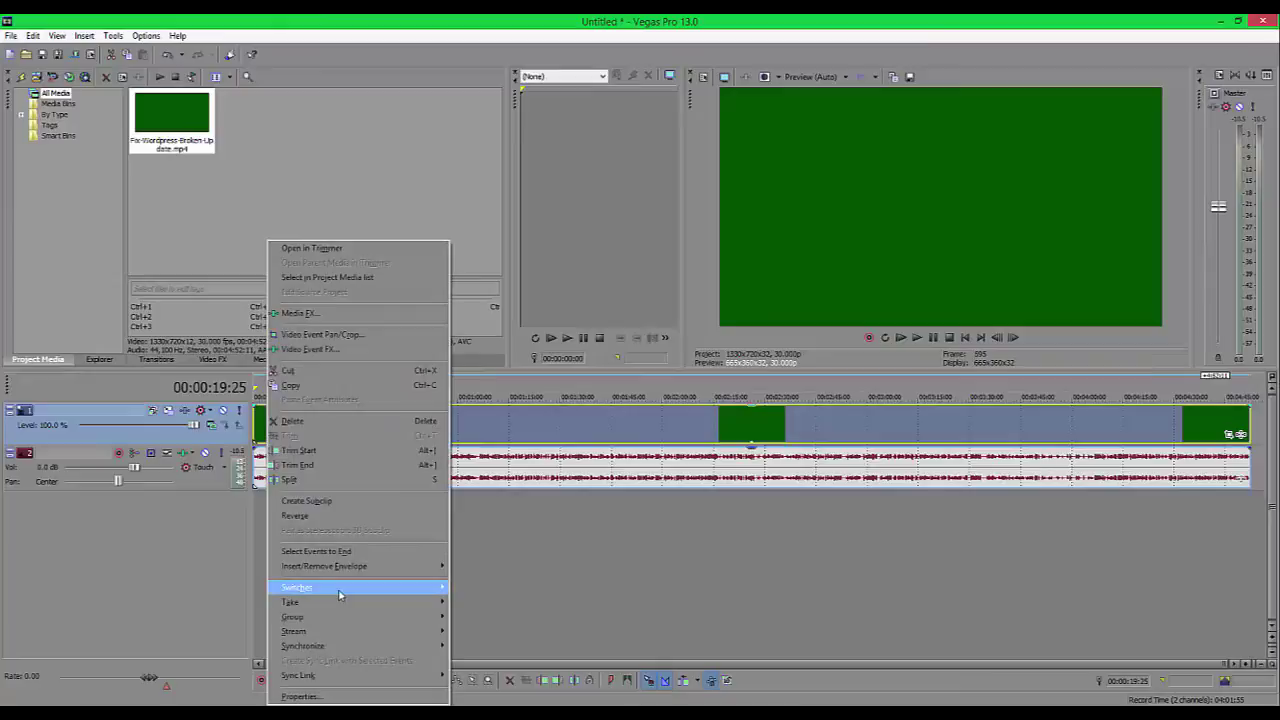
{"action": "mouse_move", "coordinate": [362, 617]}
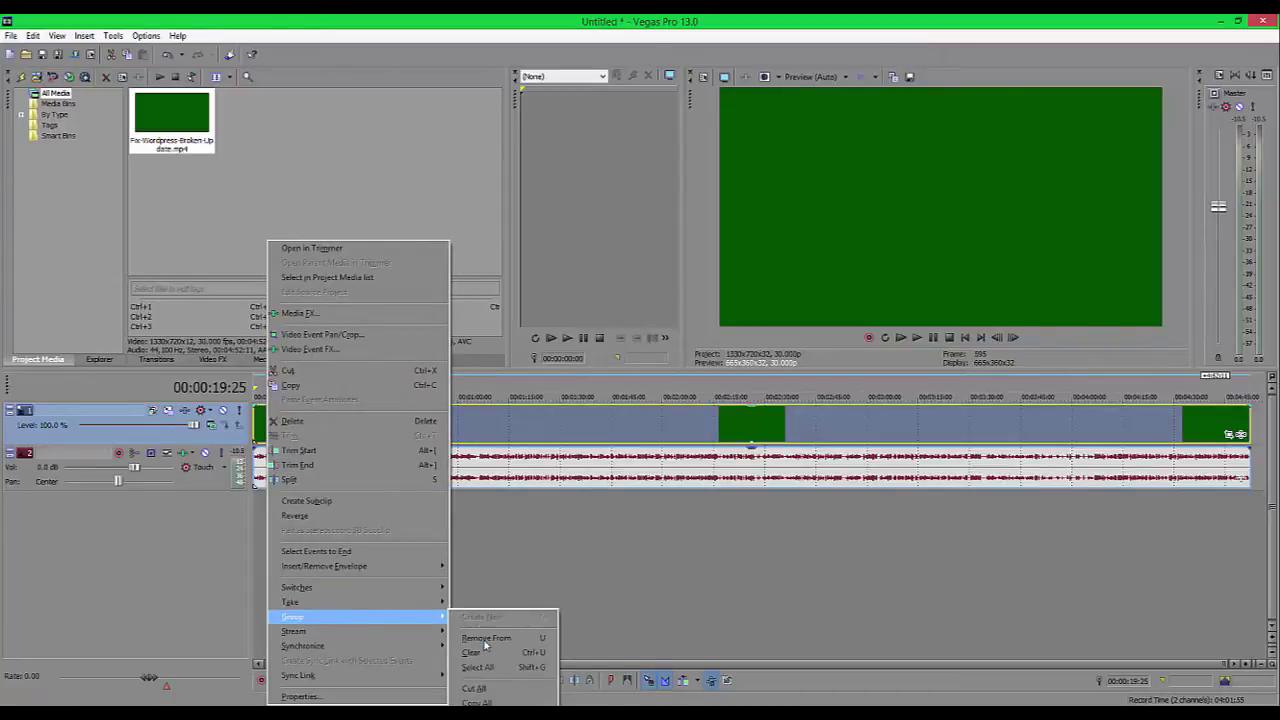
{"action": "left_click", "coordinate": [484, 640]}
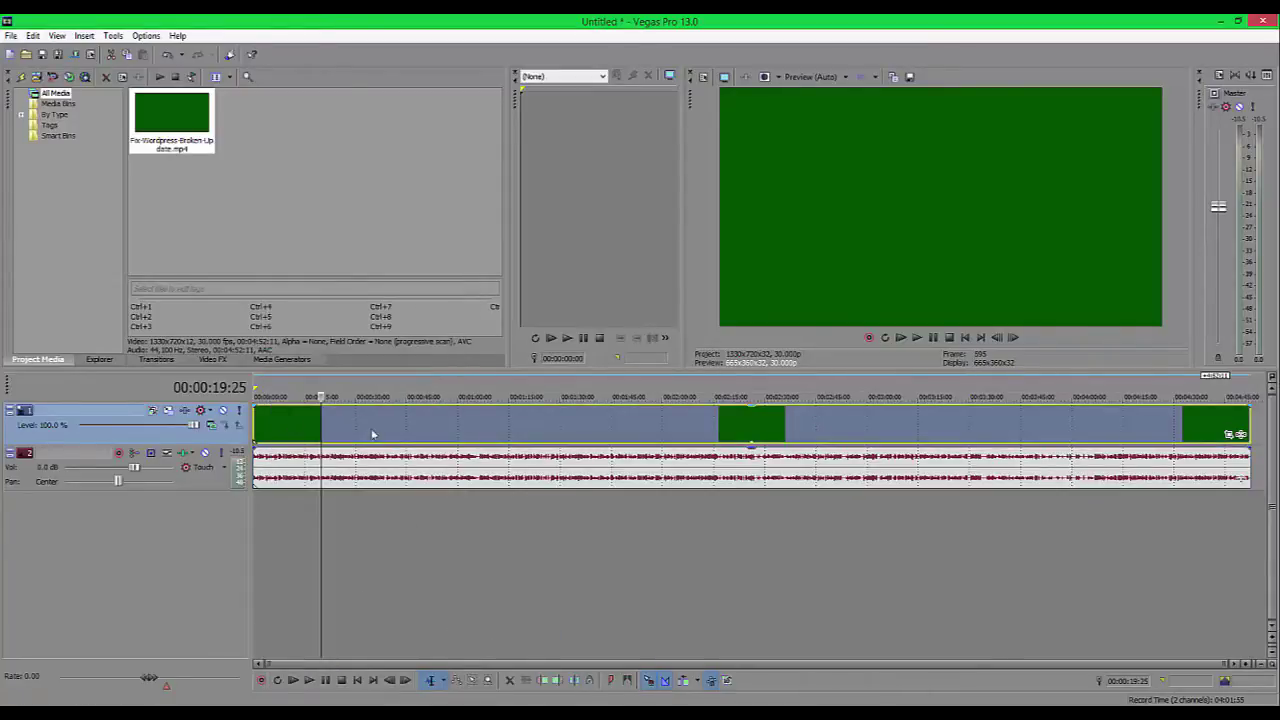
Copy the compoundplug.dll folder path from the event's Properties General tab, then cancel.
{"action": "right_click", "coordinate": [292, 464]}
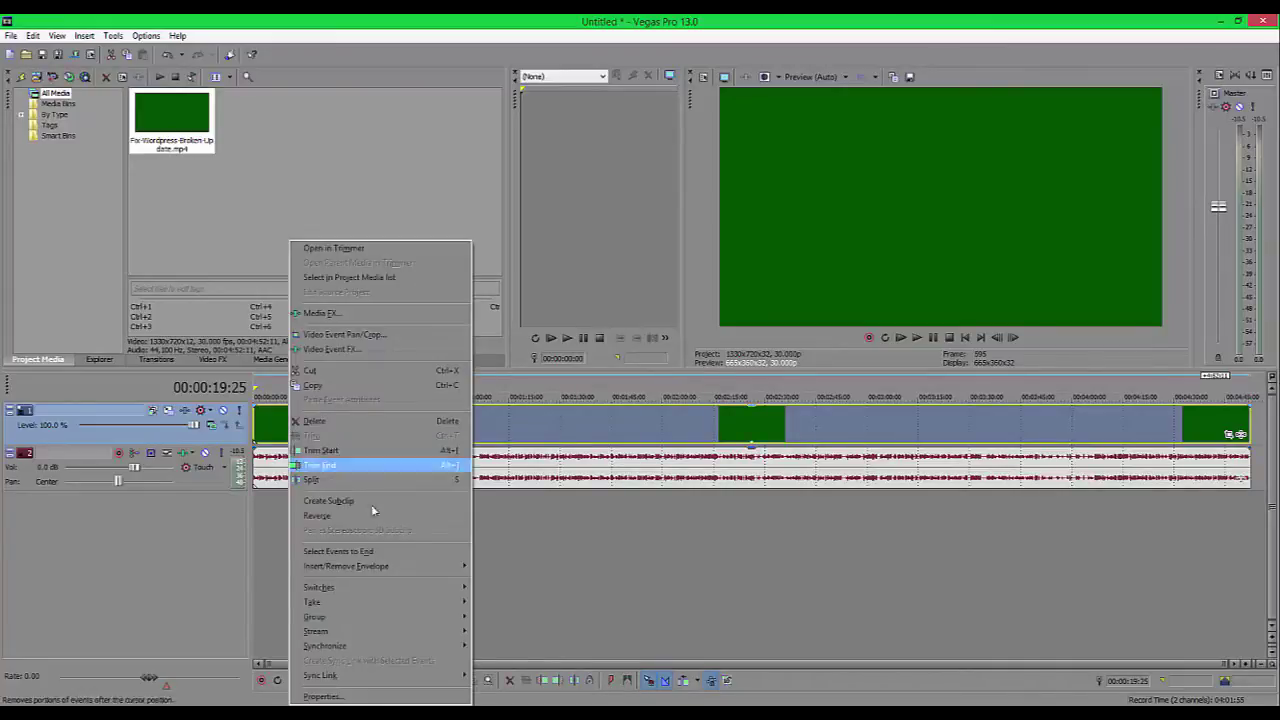
{"action": "left_click", "coordinate": [333, 700]}
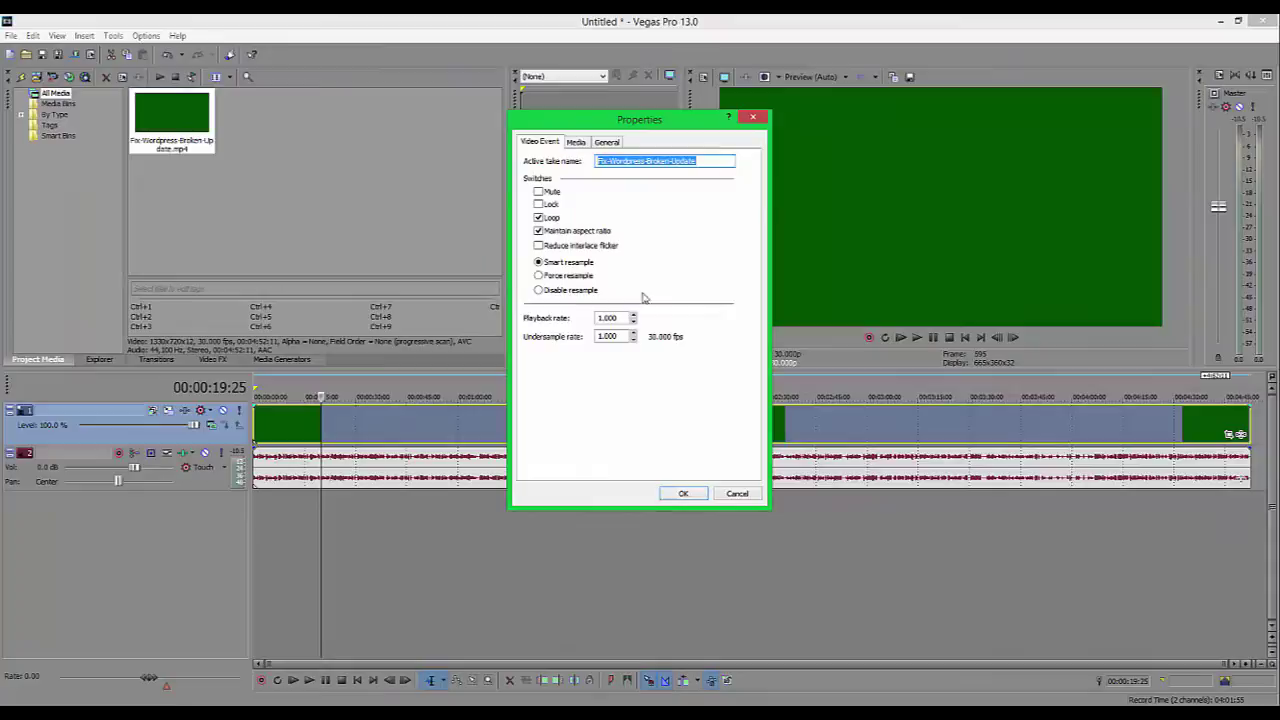
{"action": "left_click", "coordinate": [606, 142]}
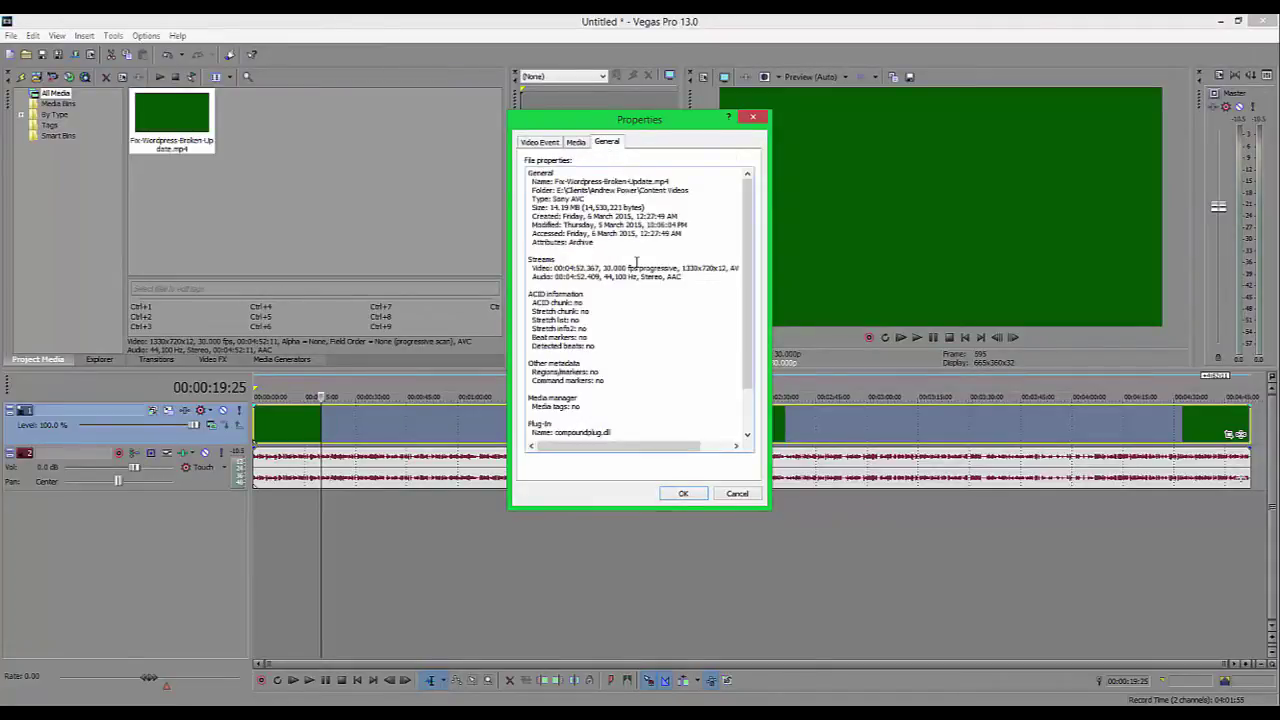
{"action": "scroll", "coordinate": [752, 312], "scroll_direction": "down", "scroll_amount": 2}
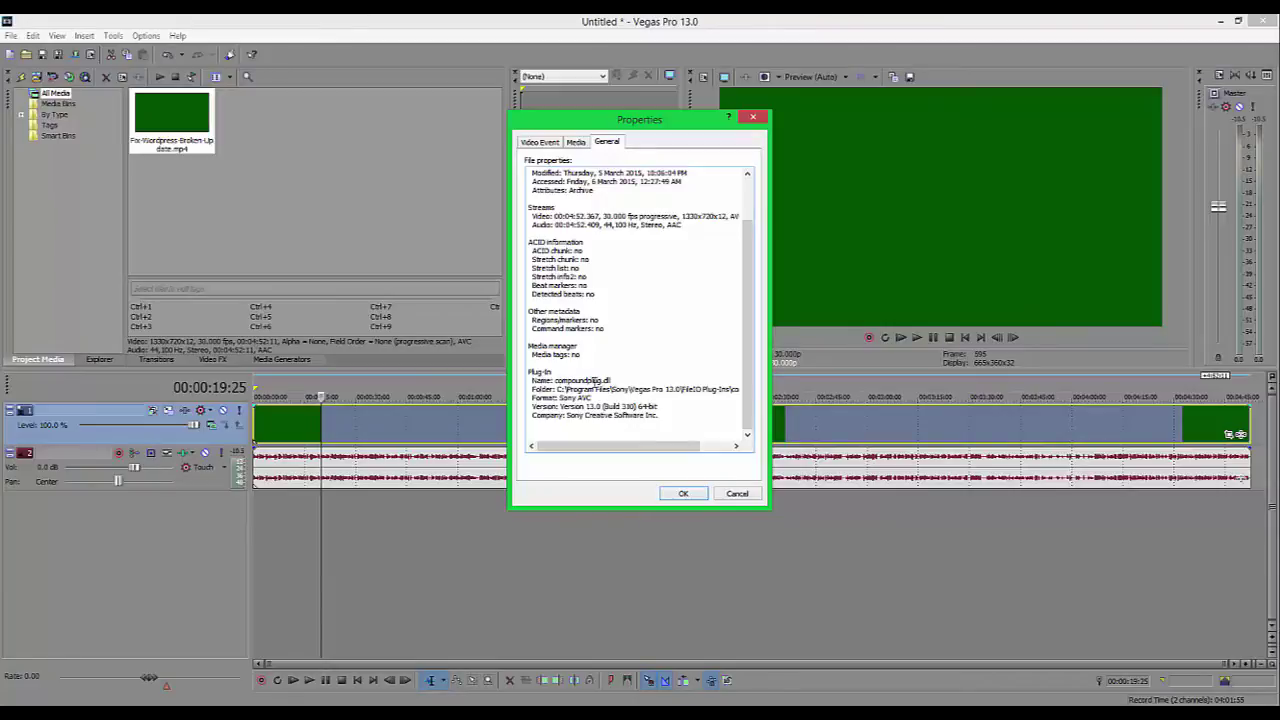
{"action": "left_click_drag", "start_coordinate": [556, 382], "coordinate": [615, 381]}
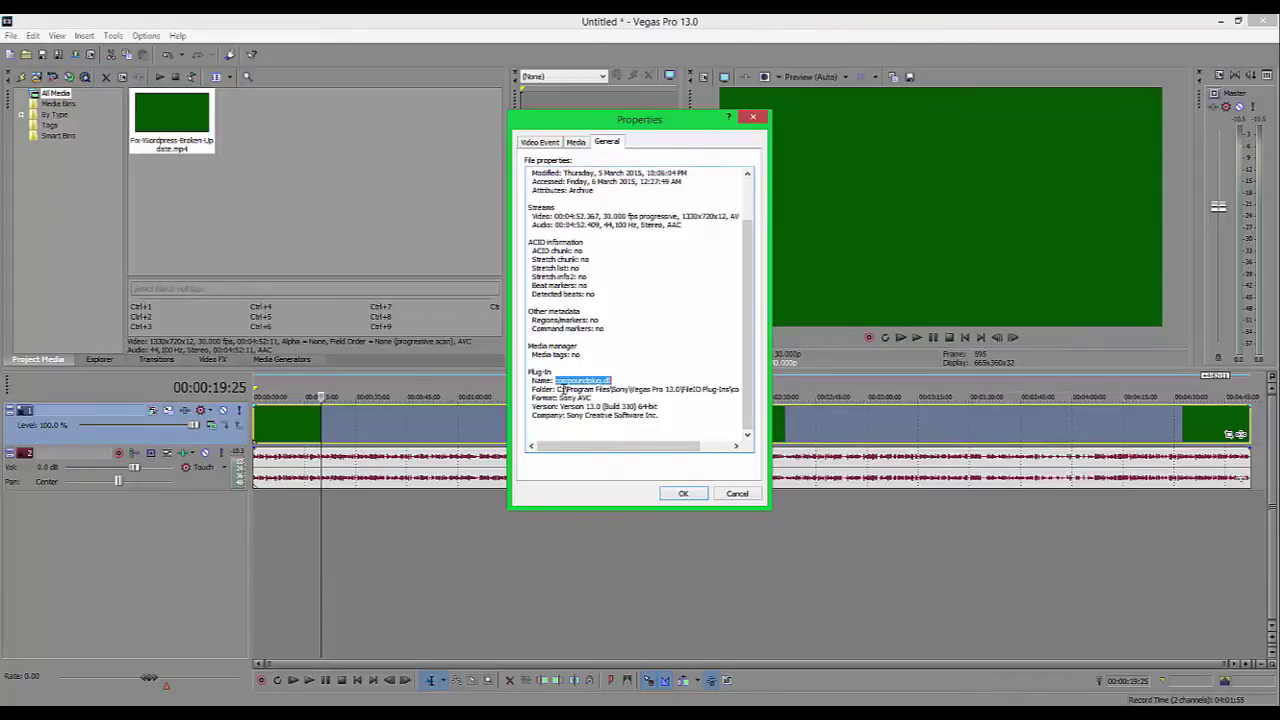
{"action": "left_click_drag", "start_coordinate": [558, 389], "coordinate": [747, 386]}
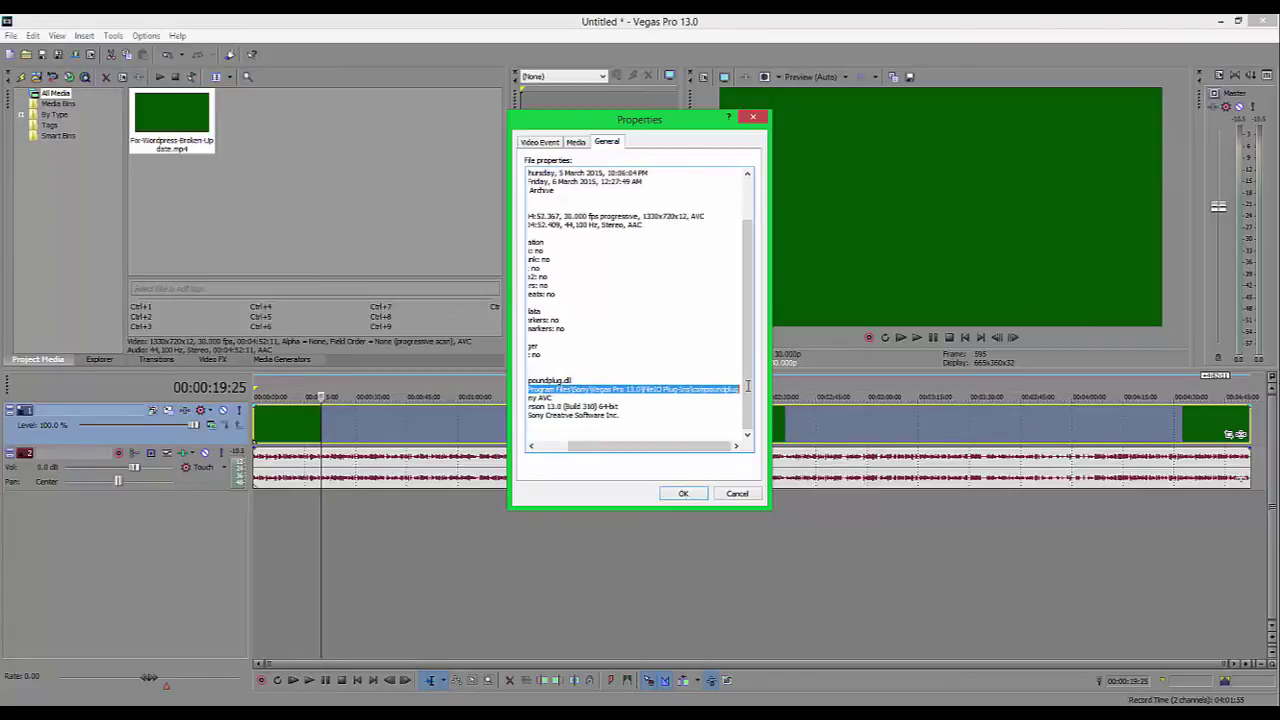
{"action": "right_click", "coordinate": [598, 390]}
{"action": "left_click", "coordinate": [636, 430]}
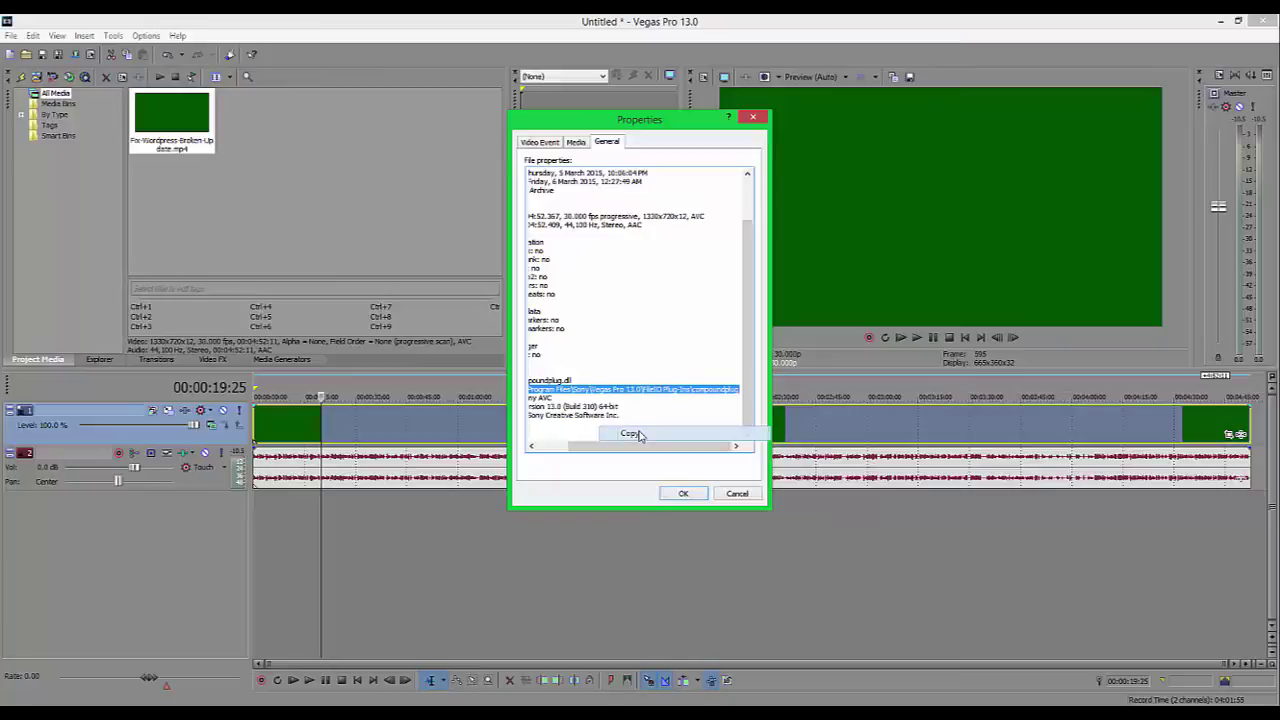
{"action": "left_click_drag", "start_coordinate": [670, 446], "coordinate": [638, 446]}
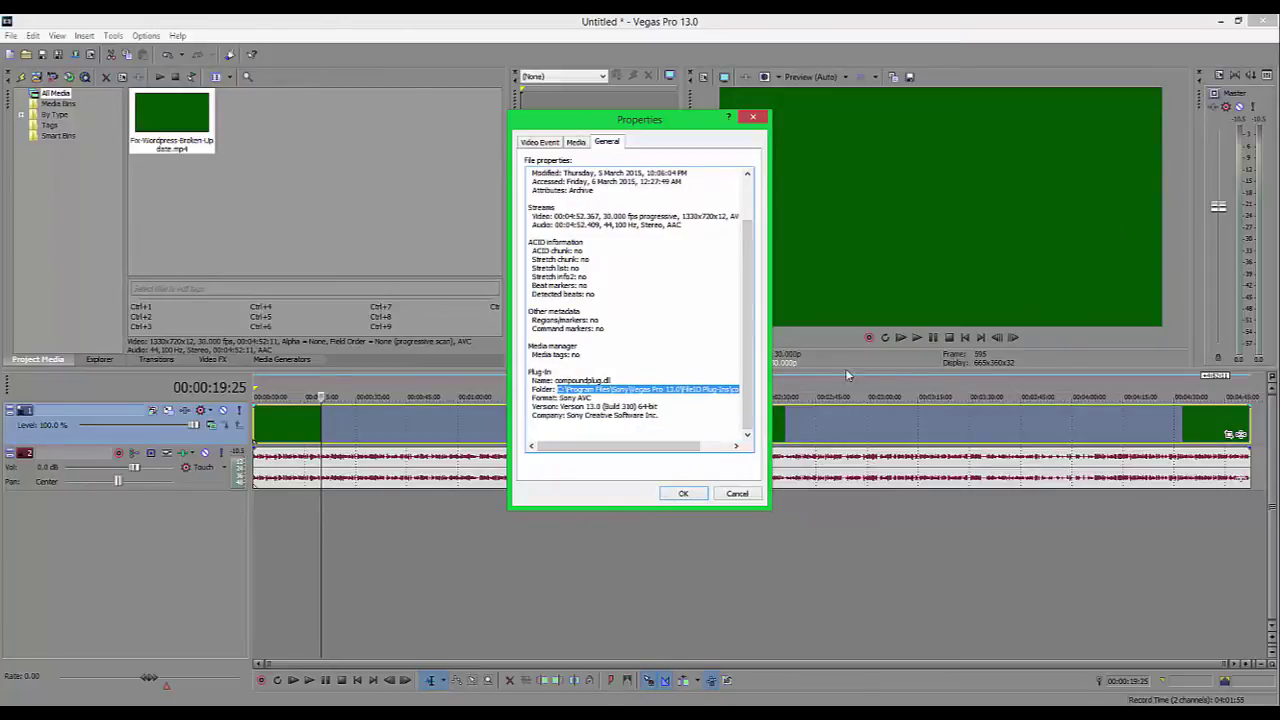
{"action": "left_click", "coordinate": [737, 493]}
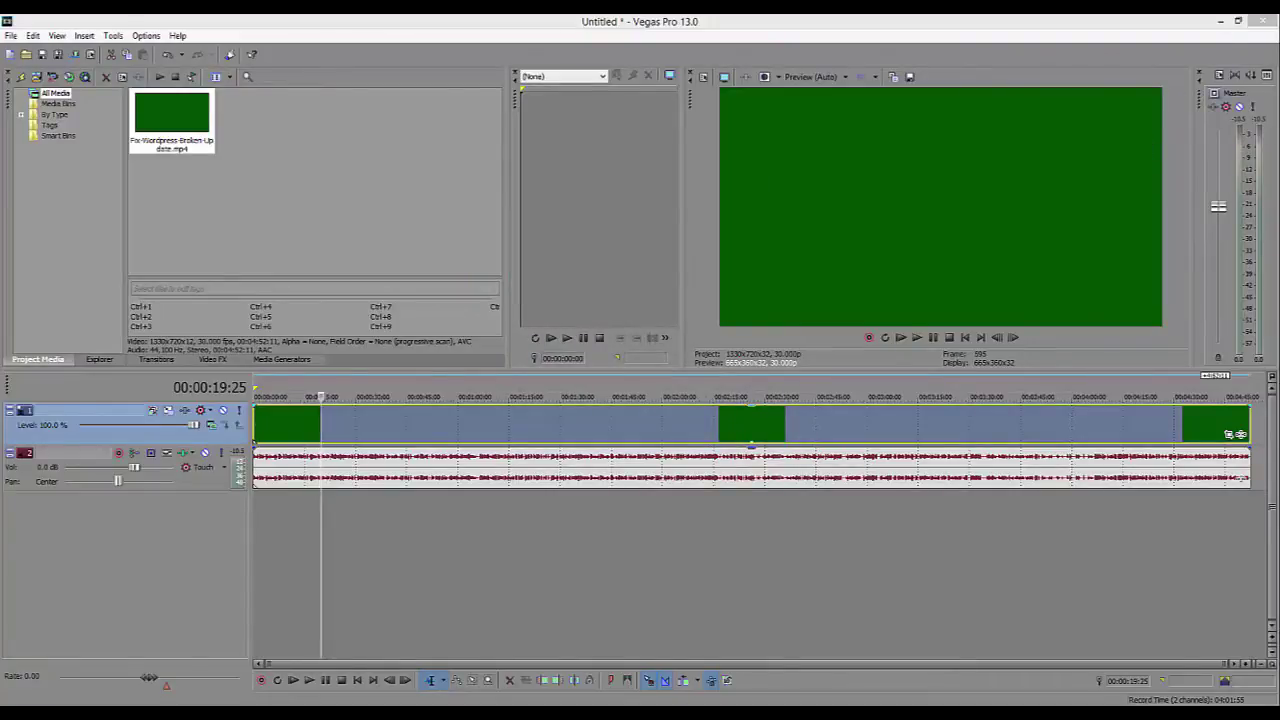
Open the FileIO Plug-ins folder and look inside the compoundplug folder.
{"action": "left_click_drag", "start_coordinate": [1015, 56], "coordinate": [631, 59]}
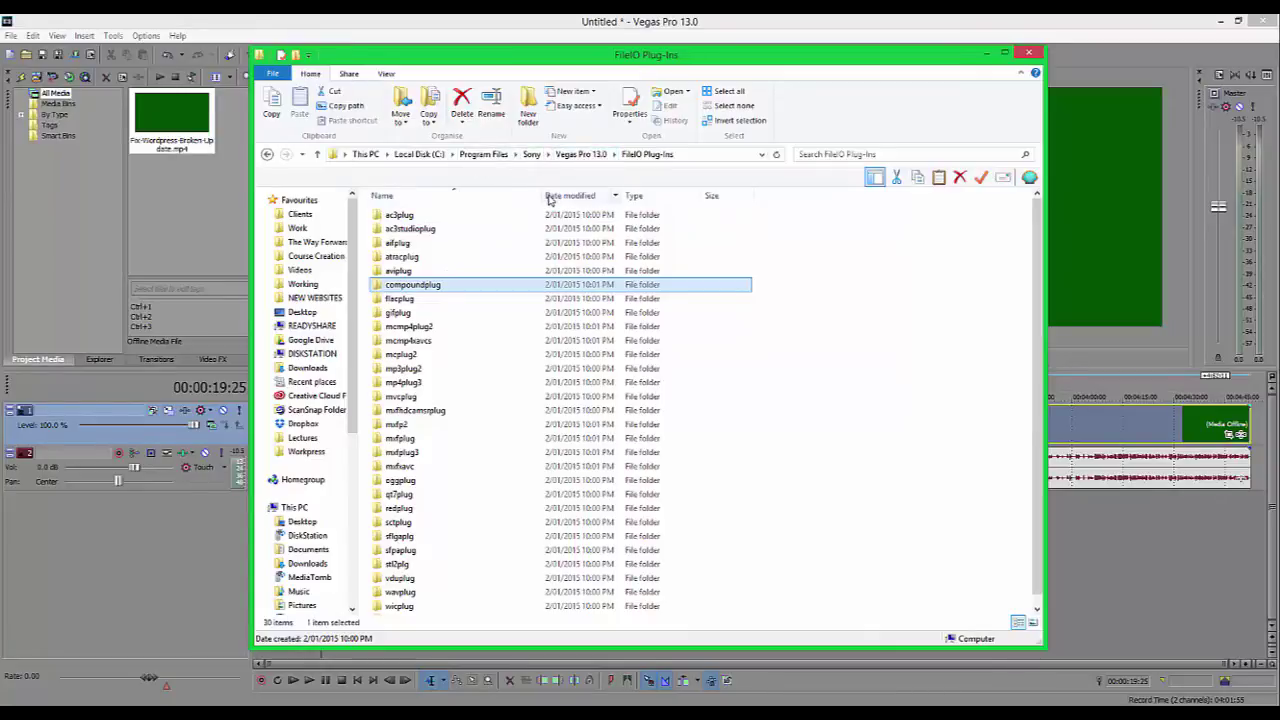
{"action": "left_click", "coordinate": [630, 160]}
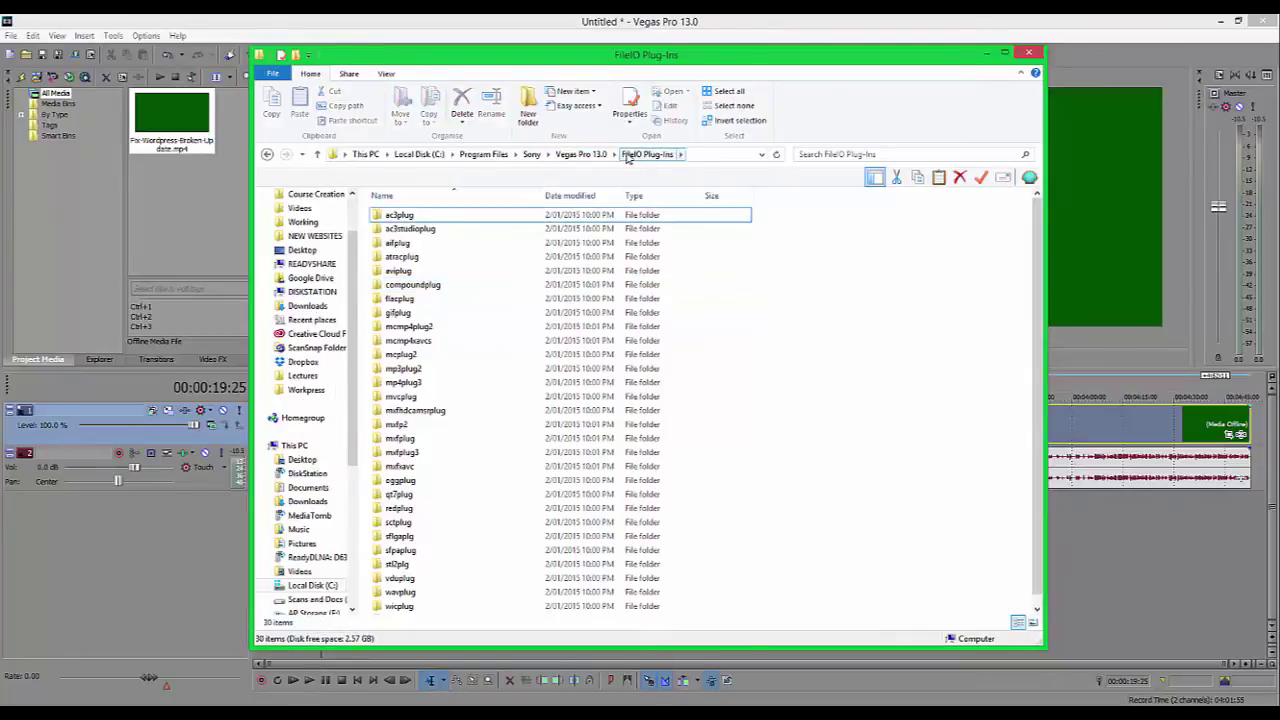
{"action": "double_click", "coordinate": [414, 288]}
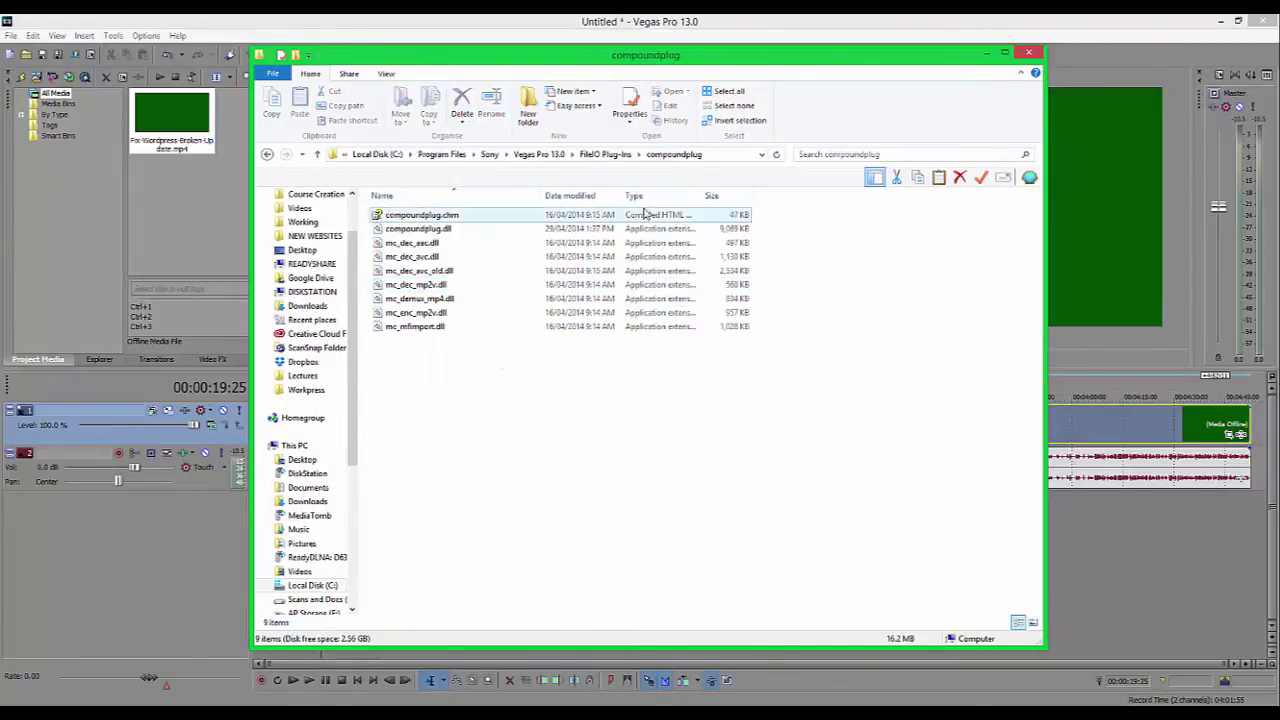
{"action": "left_click", "coordinate": [626, 156]}
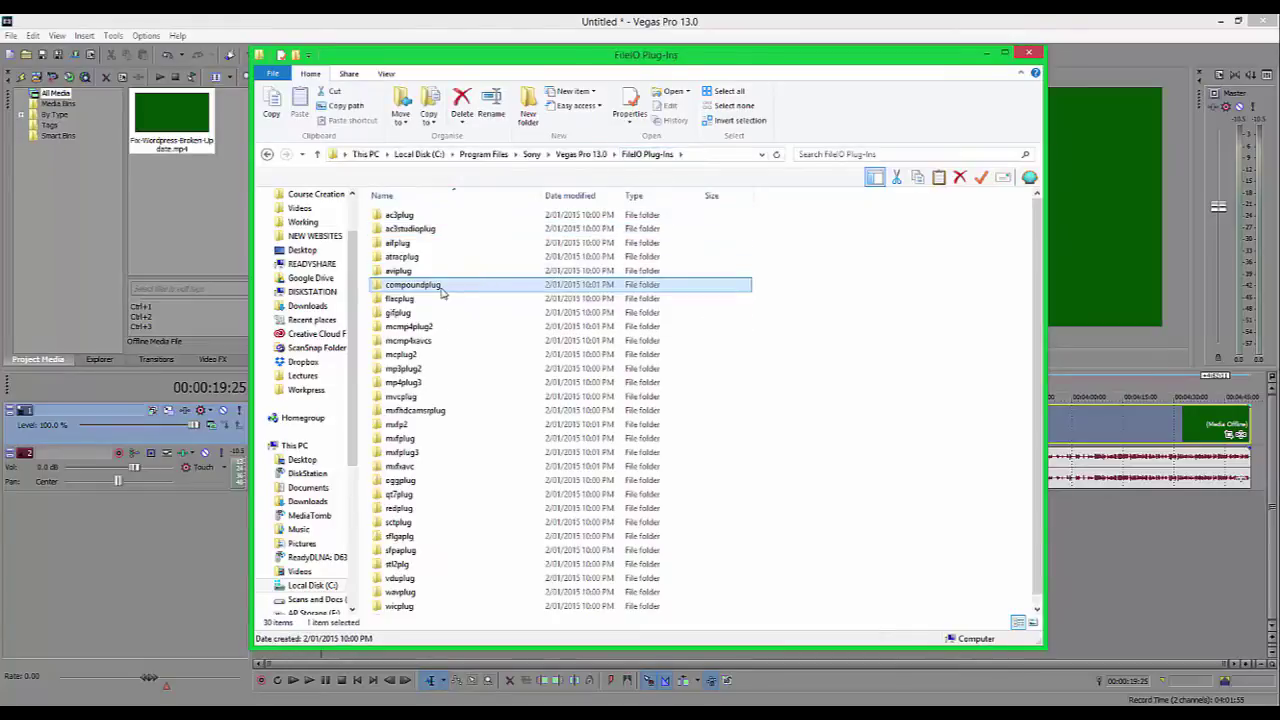
Rename the compoundplug folder to compoundplug2, granting administrator permission.
{"action": "left_click", "coordinate": [441, 289]}
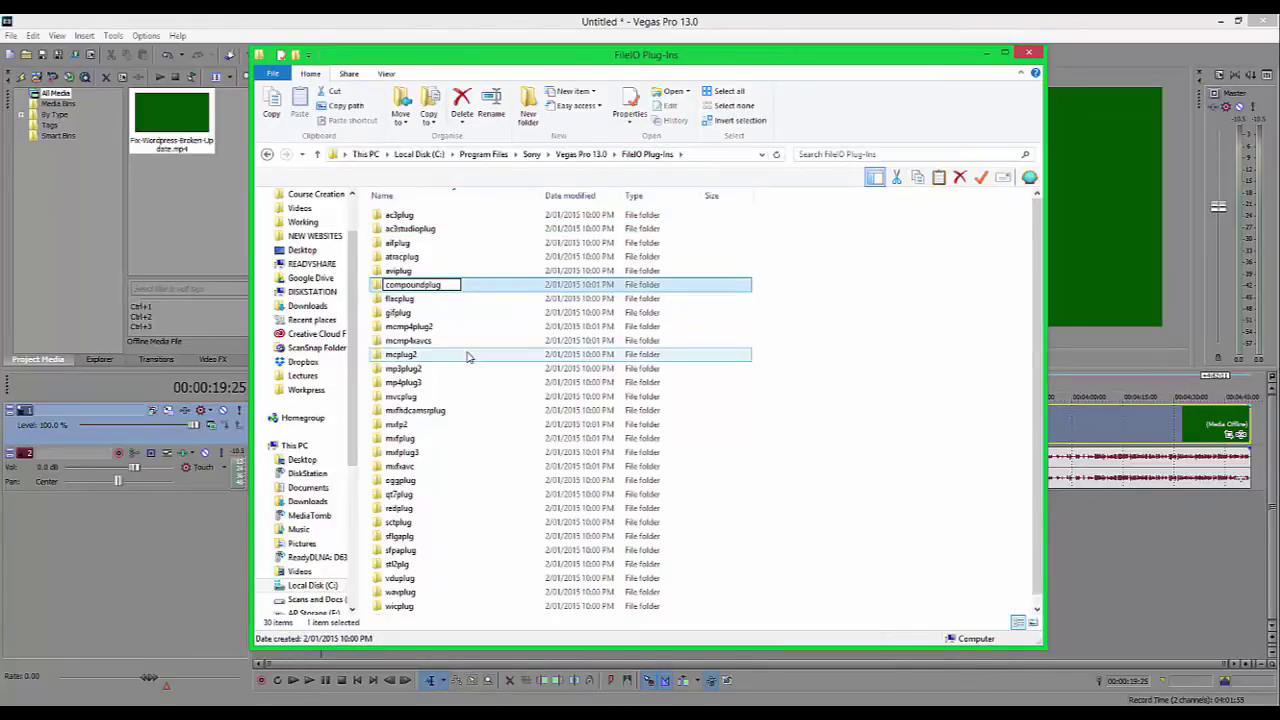
{"action": "type", "text": "2"}
{"action": "key", "text": "Return"}
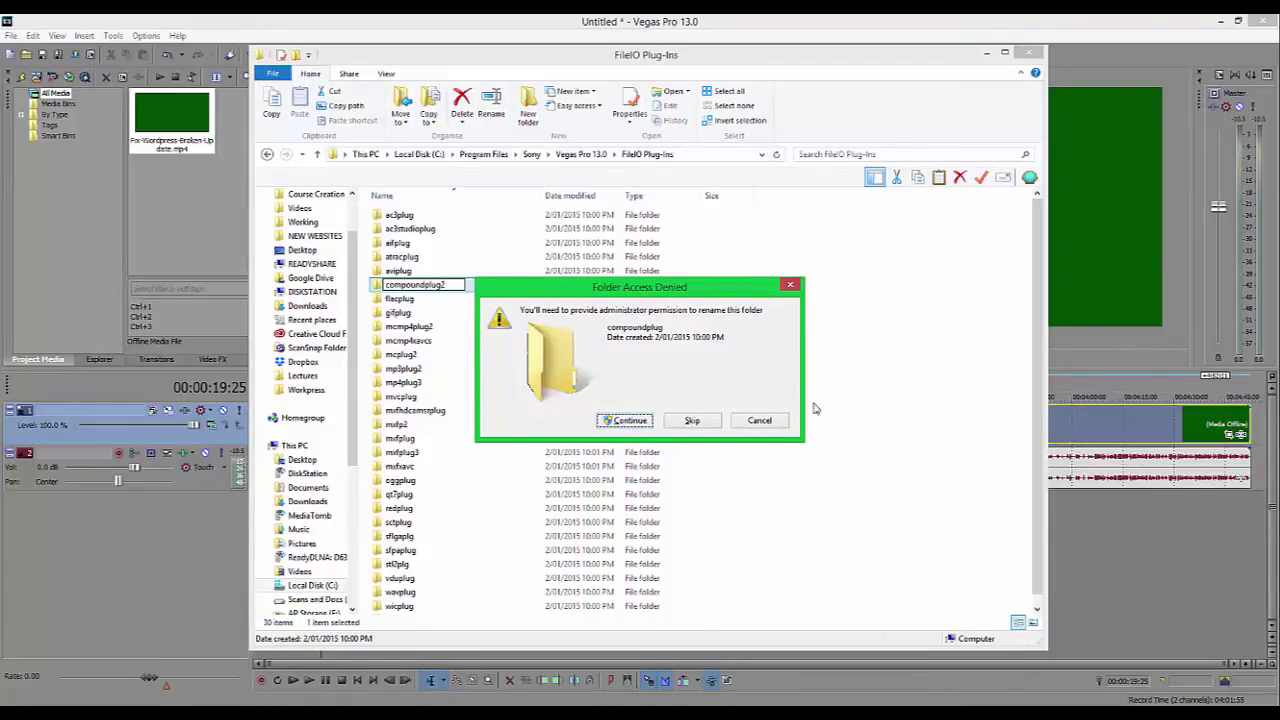
{"action": "left_click", "coordinate": [636, 421]}
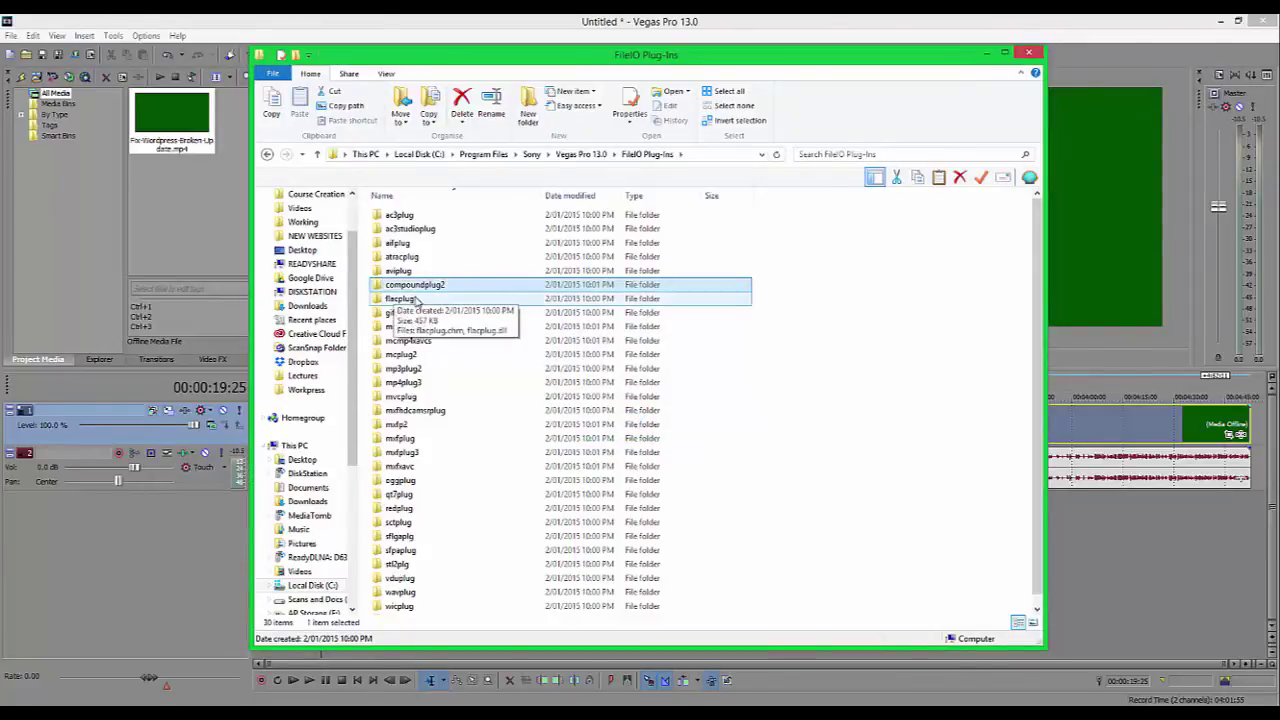
{"action": "left_click_drag", "start_coordinate": [479, 58], "coordinate": [1279, 60]}
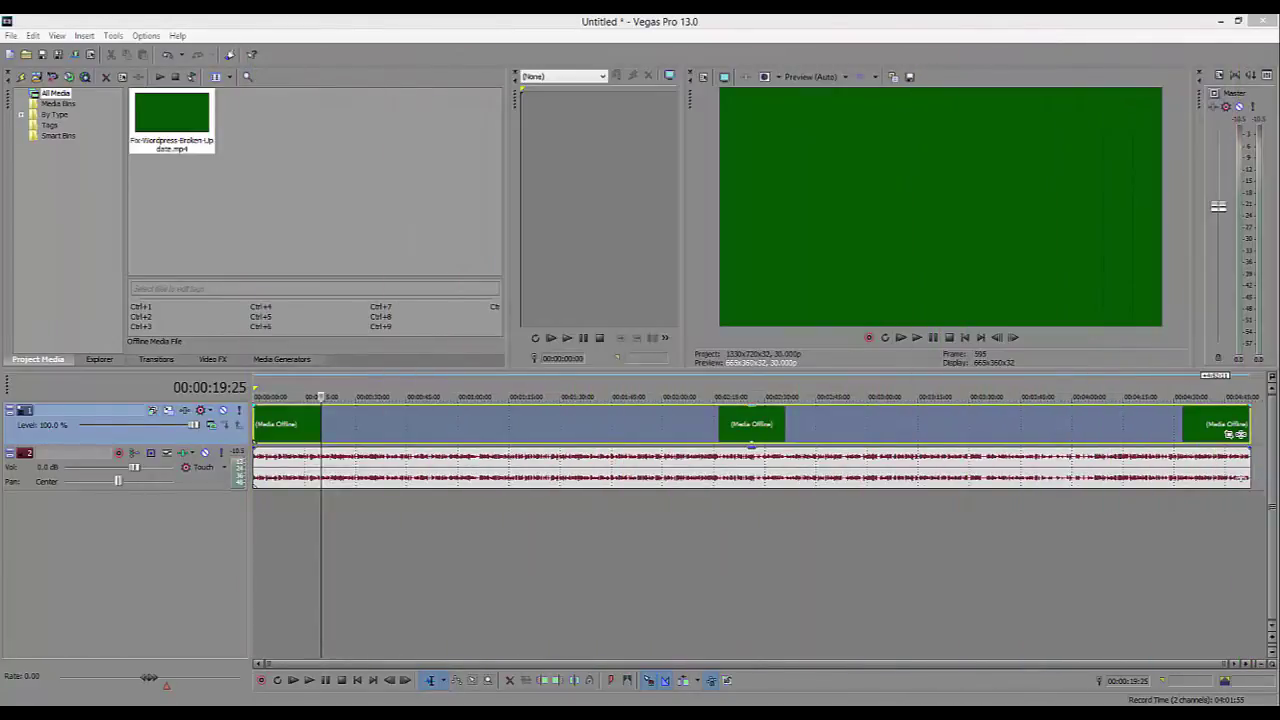
Bring the Vegas Pro project window back into focus to begin a fresh project.
{"action": "left_click", "coordinate": [280, 423]}
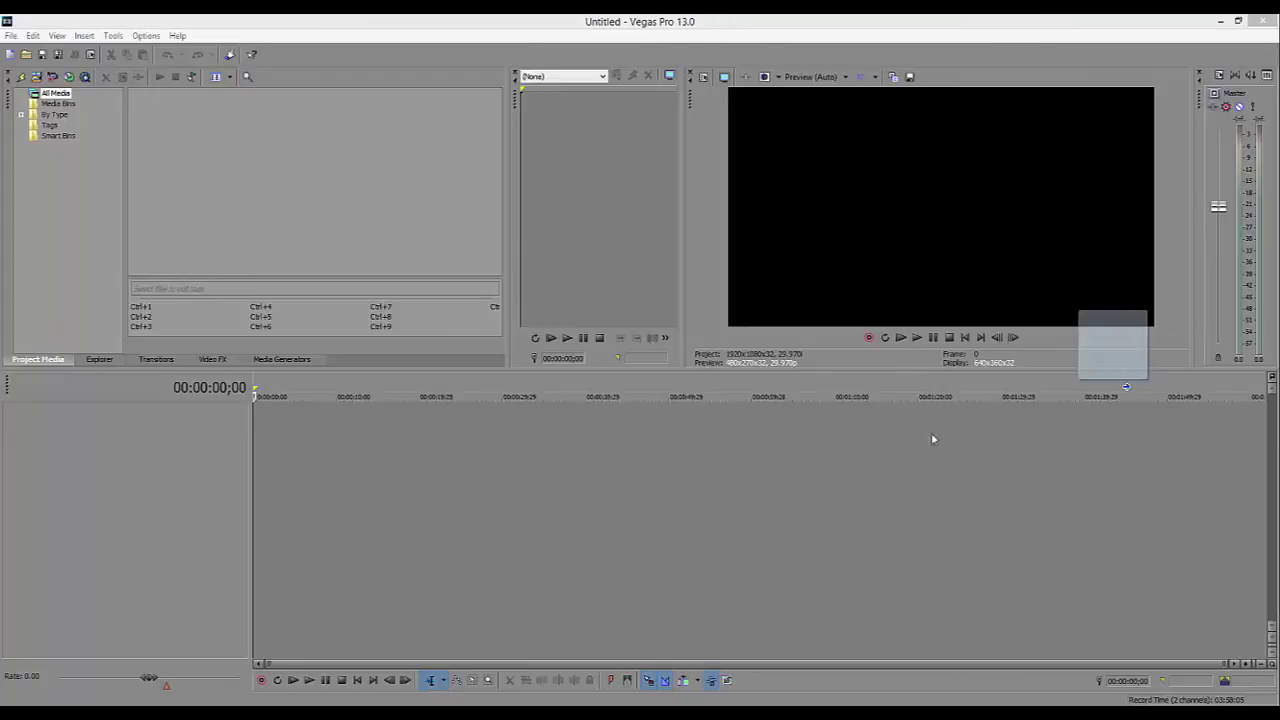
Place Fix-Wordpress-Broken-Update.mp4 at the timeline start and play it briefly to check the picture.
{"action": "left_click_drag", "start_coordinate": [275, 441], "coordinate": [263, 440]}
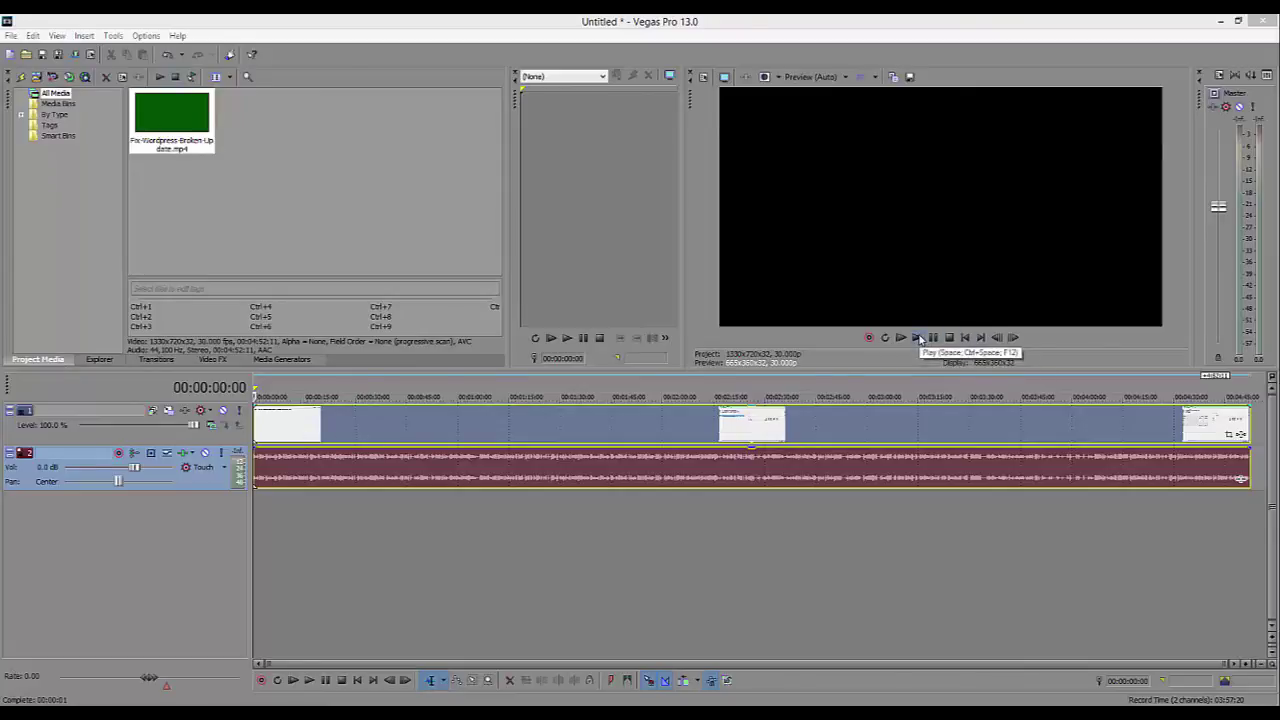
{"action": "left_click", "coordinate": [919, 339]}
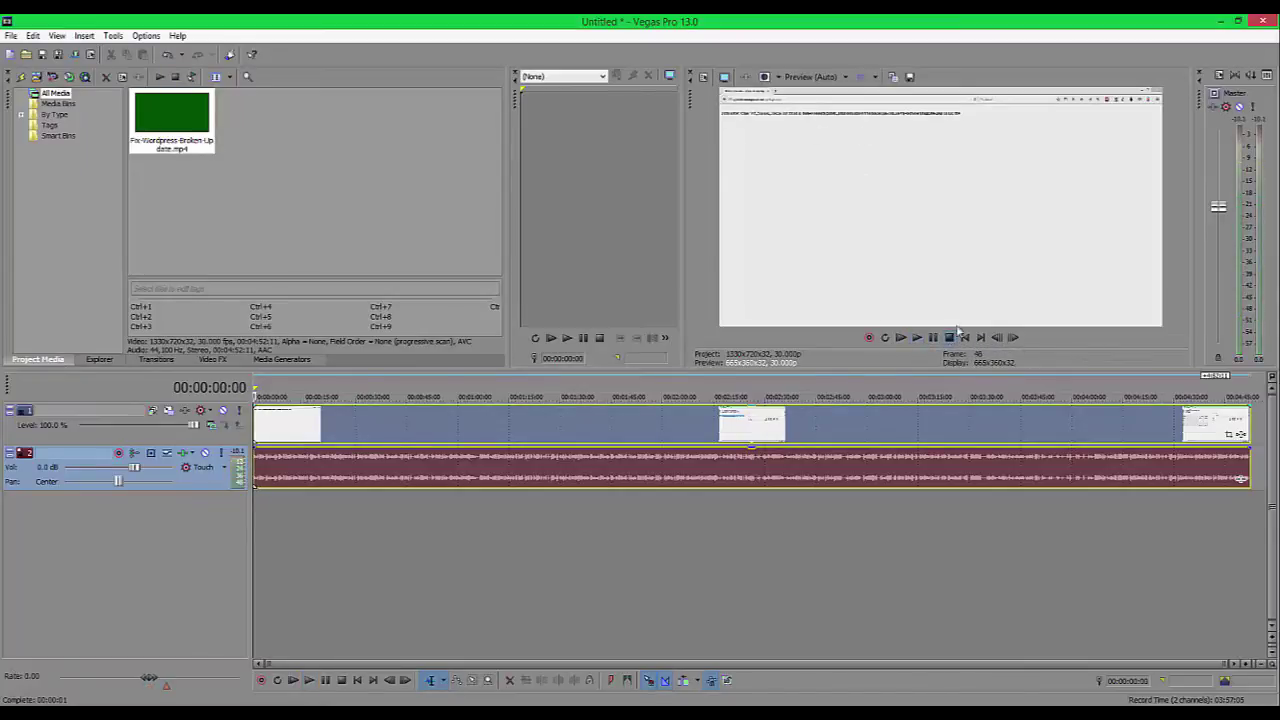
{"action": "left_click", "coordinate": [954, 335]}
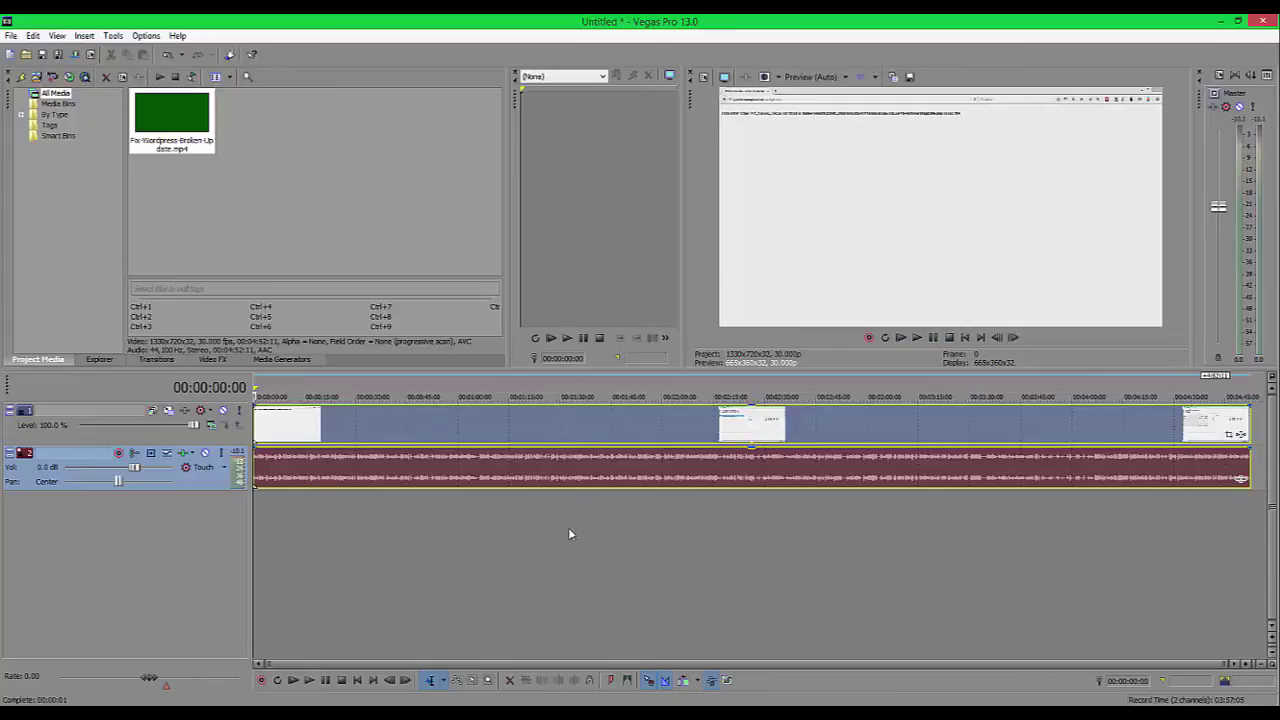